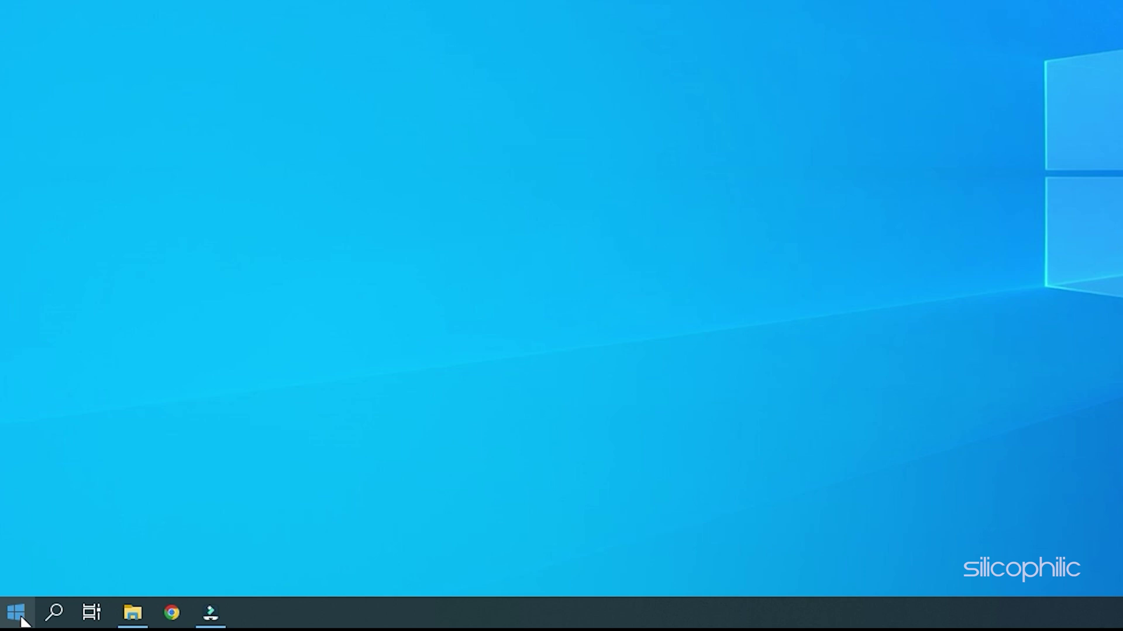
Have Windows automatically search for a newer AMD Radeon(TM) RX Vega 11 Graphics driver, then close Device Manager
{"action": "right_click", "coordinate": [12, 619]}
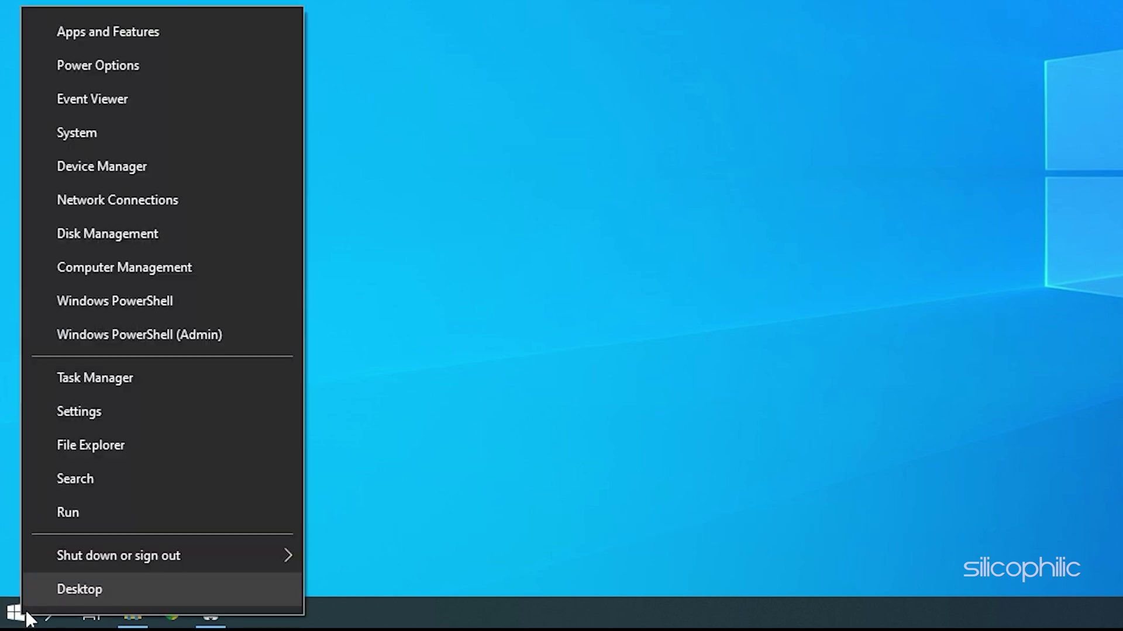
{"action": "left_click", "coordinate": [159, 166]}
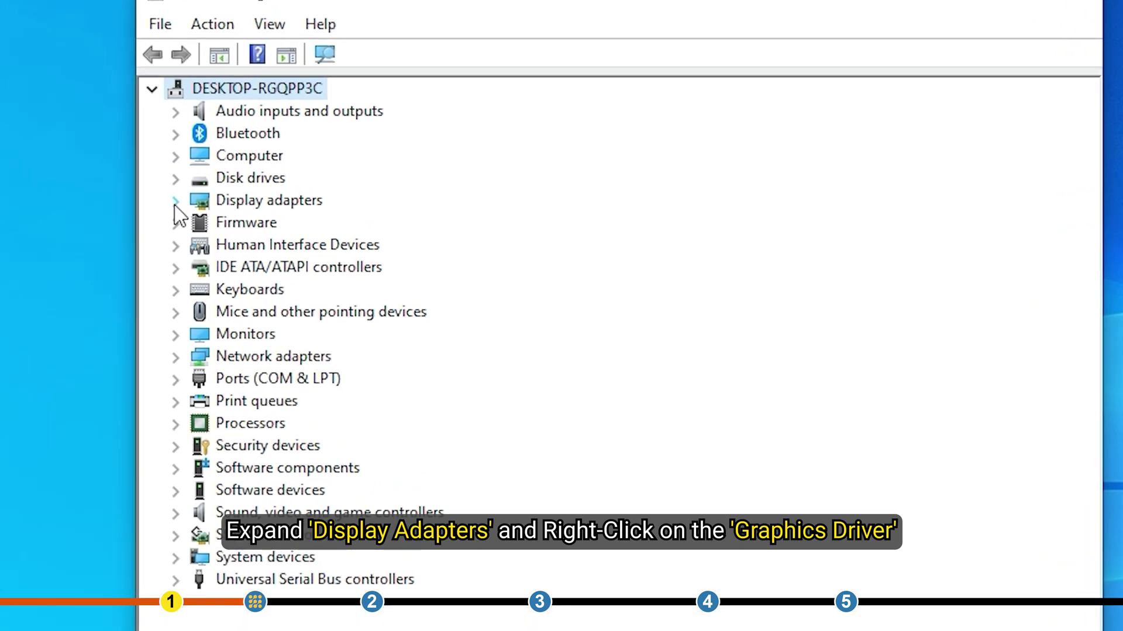
{"action": "left_click", "coordinate": [205, 198]}
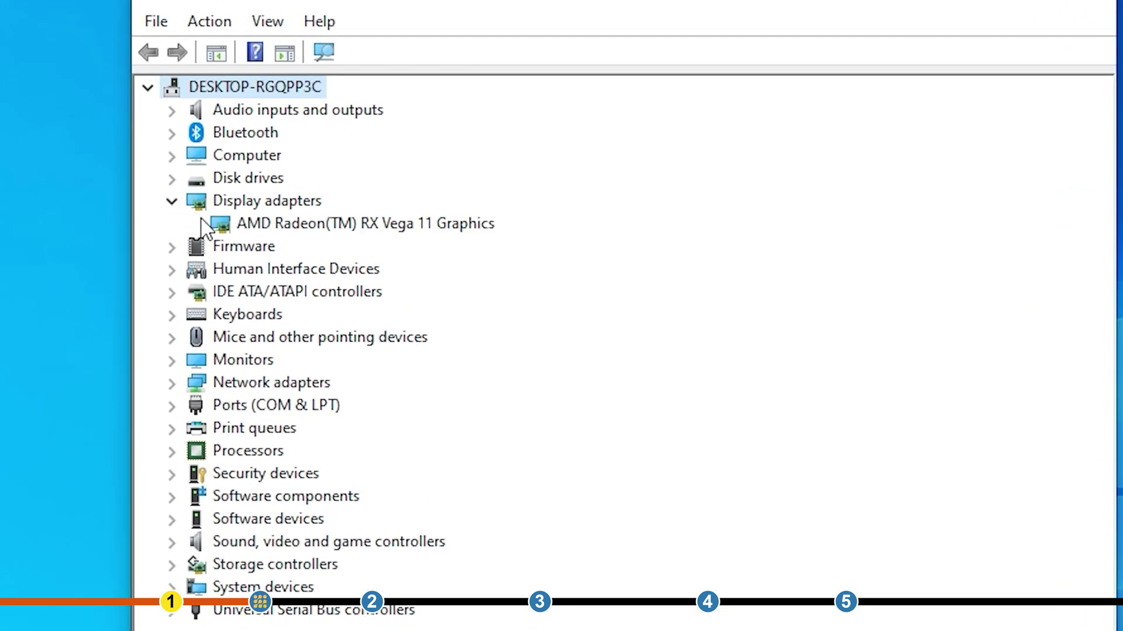
{"action": "left_click", "coordinate": [270, 229]}
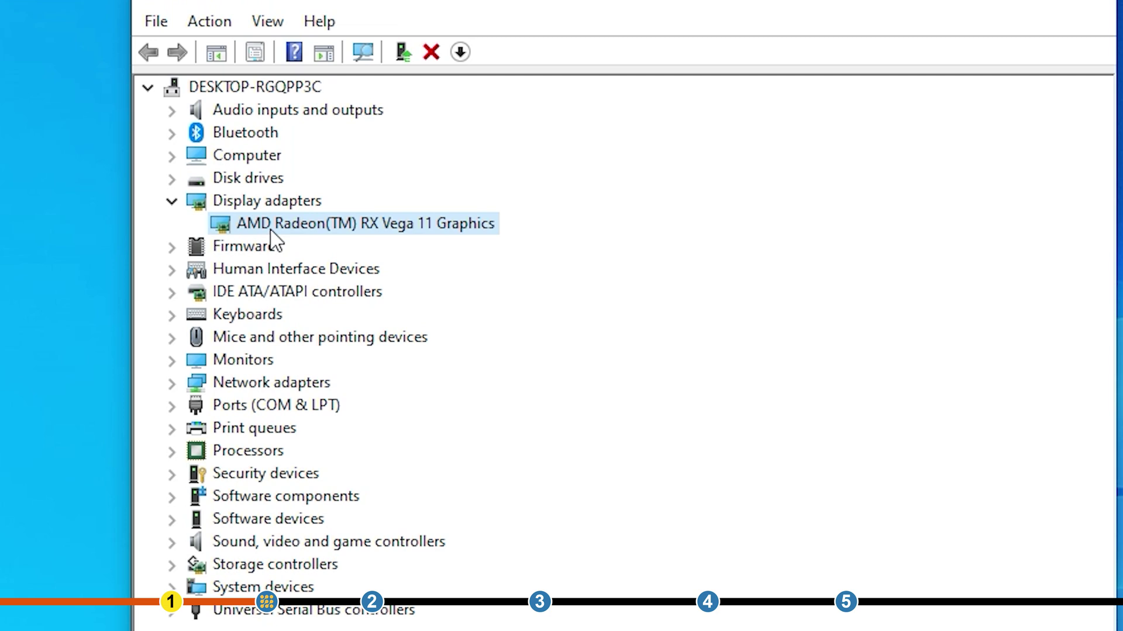
{"action": "right_click", "coordinate": [271, 234]}
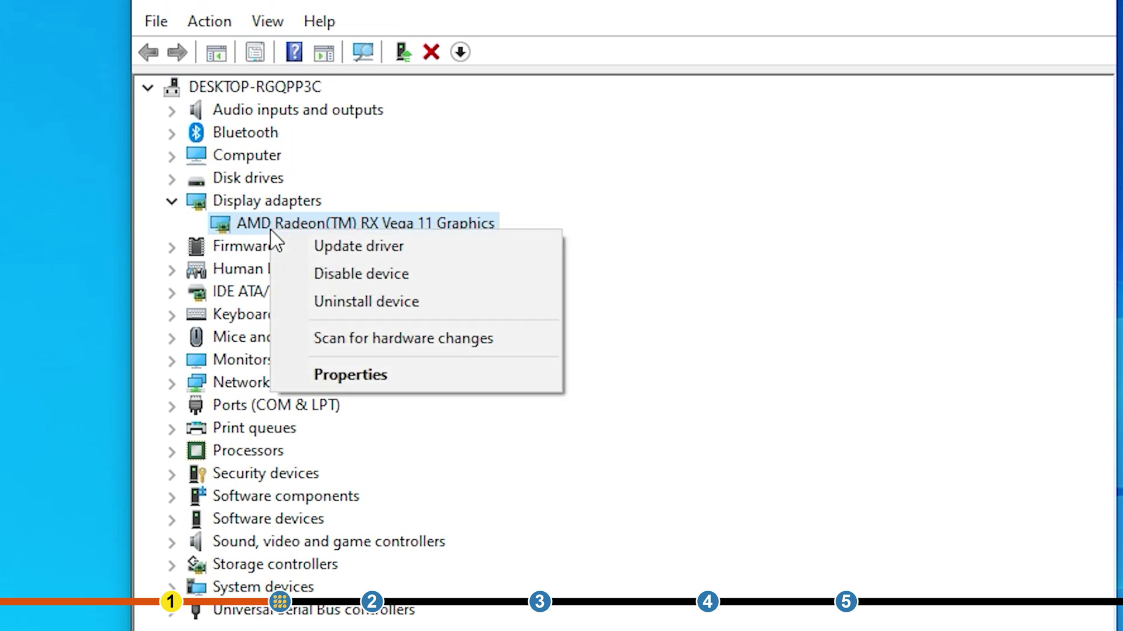
{"action": "left_click", "coordinate": [409, 247]}
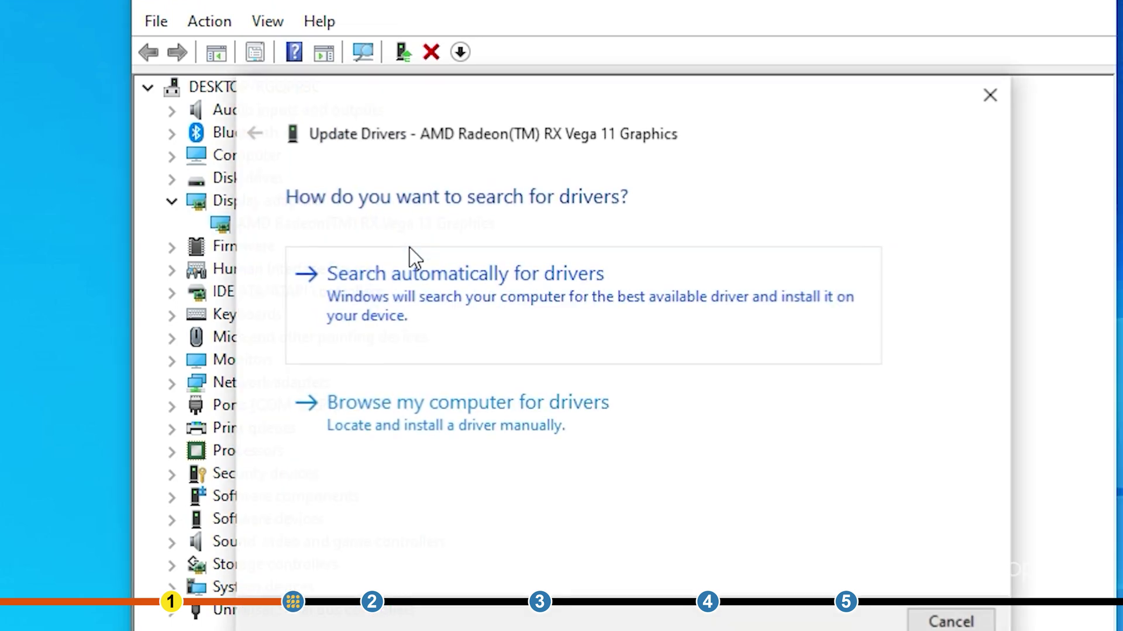
{"action": "left_click", "coordinate": [623, 284]}
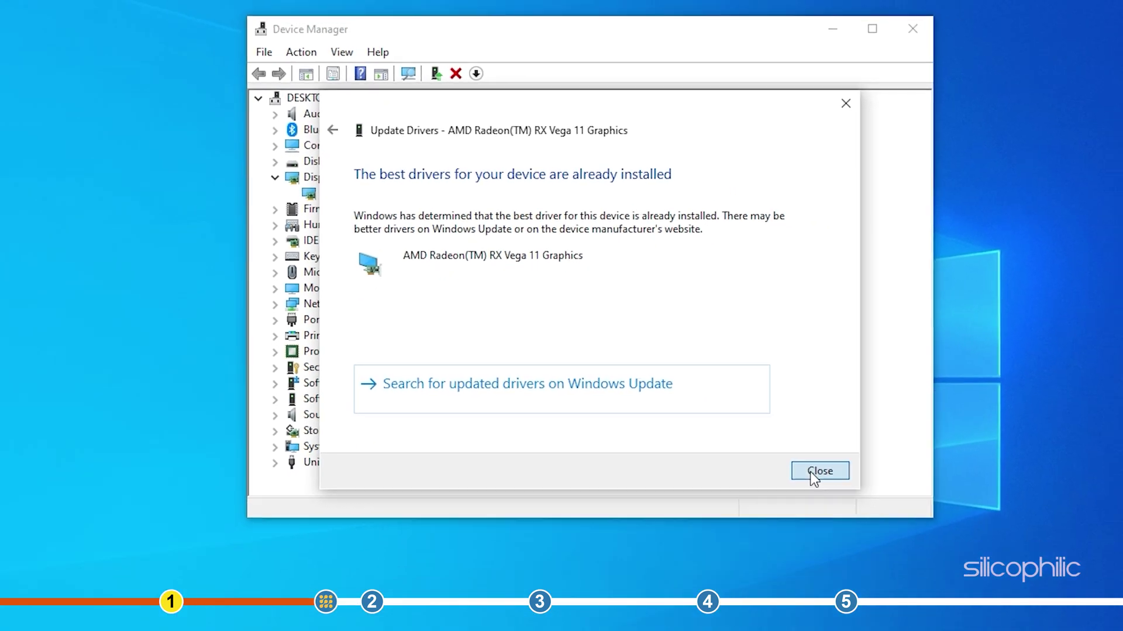
{"action": "left_click", "coordinate": [951, 621]}
{"action": "left_click", "coordinate": [831, 48]}
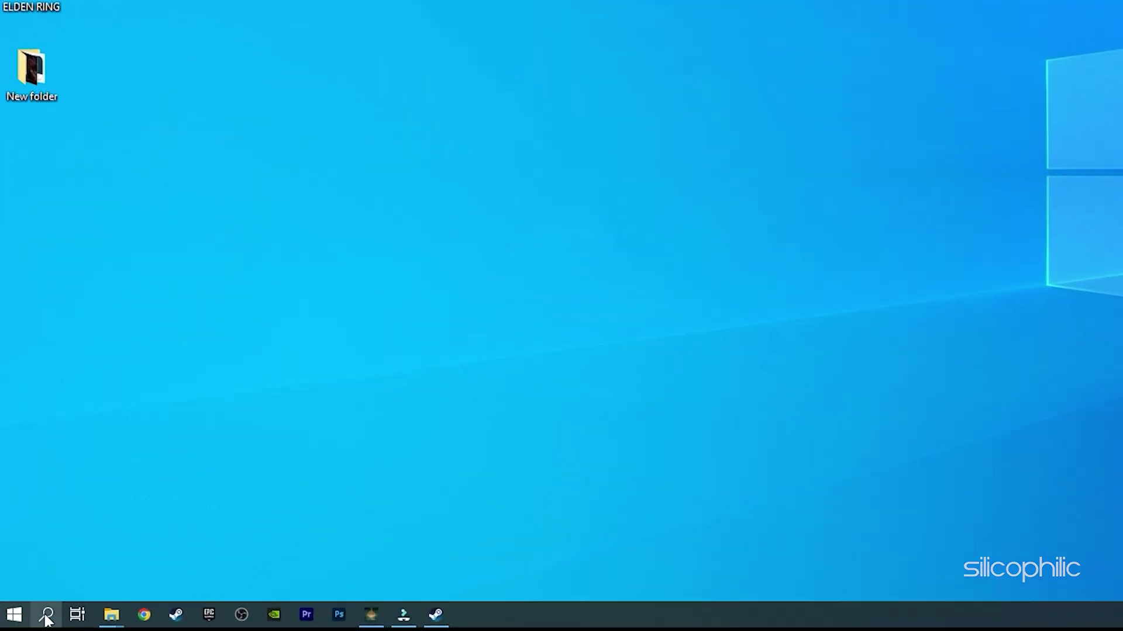
Launch GeForce Experience by searching 'gefor' in Windows search
{"action": "left_click", "coordinate": [31, 622]}
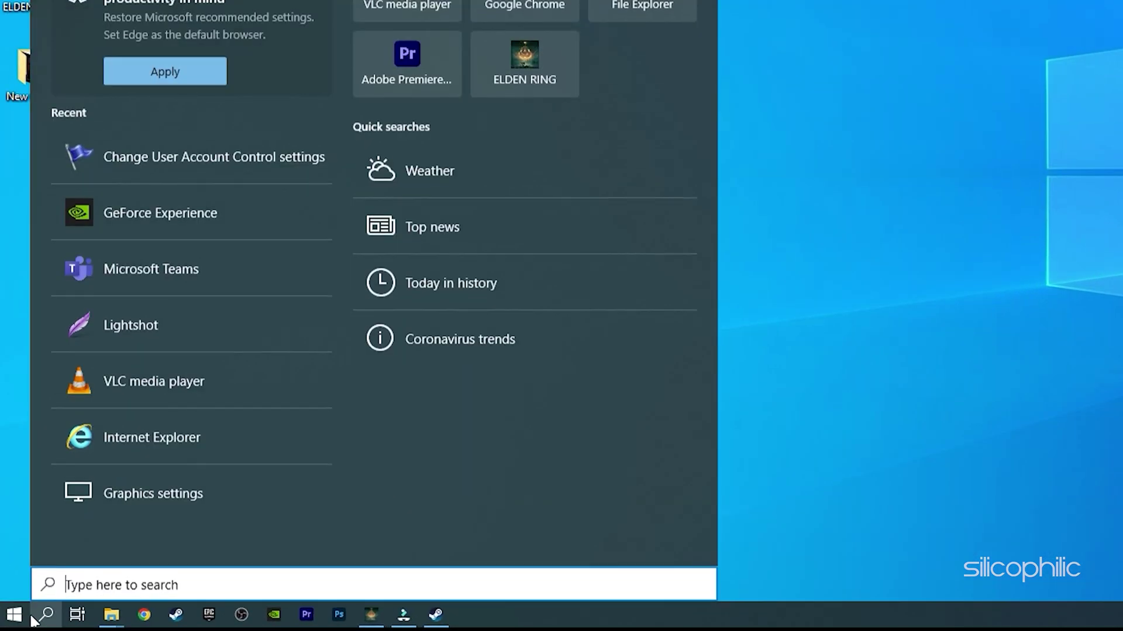
{"action": "type", "text": "gefor"}
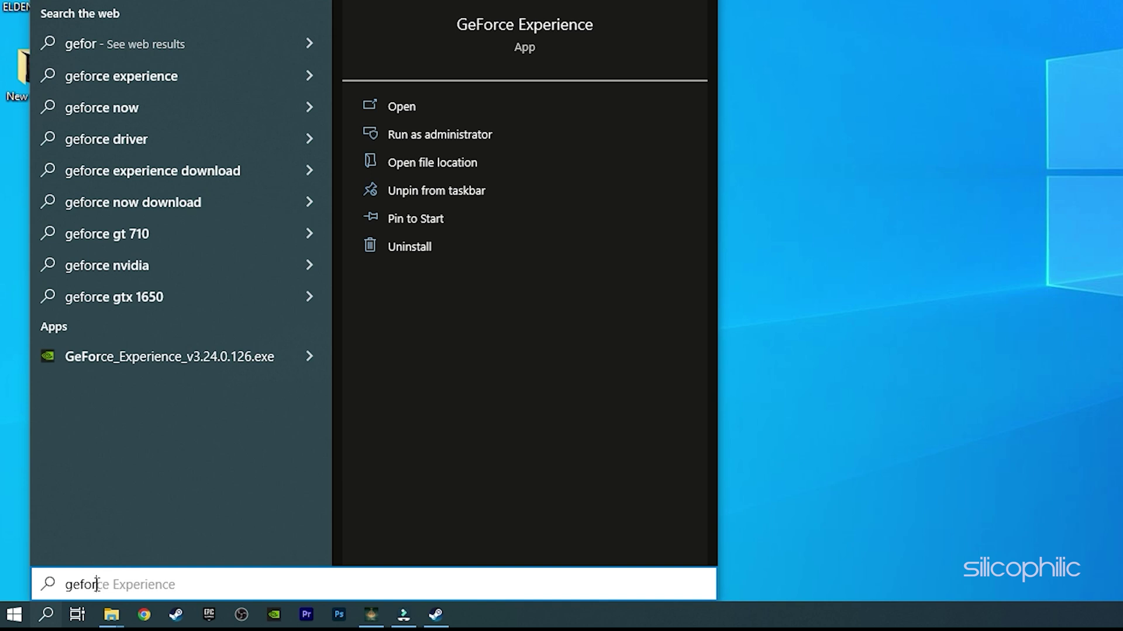
{"action": "key", "text": "Tab"}
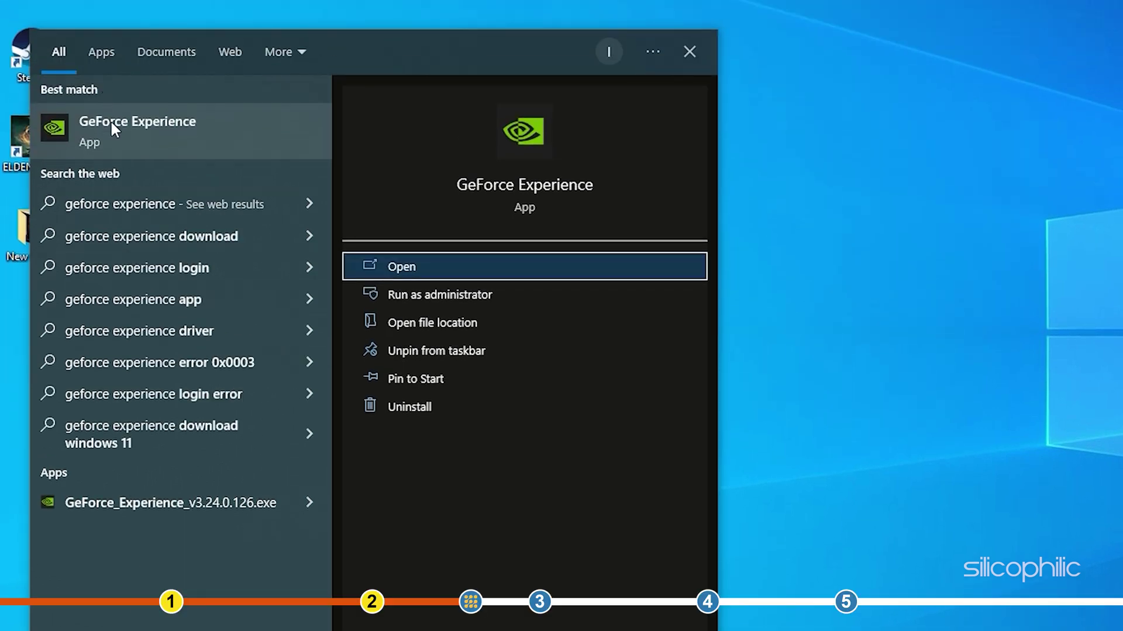
{"action": "left_click", "coordinate": [111, 122]}
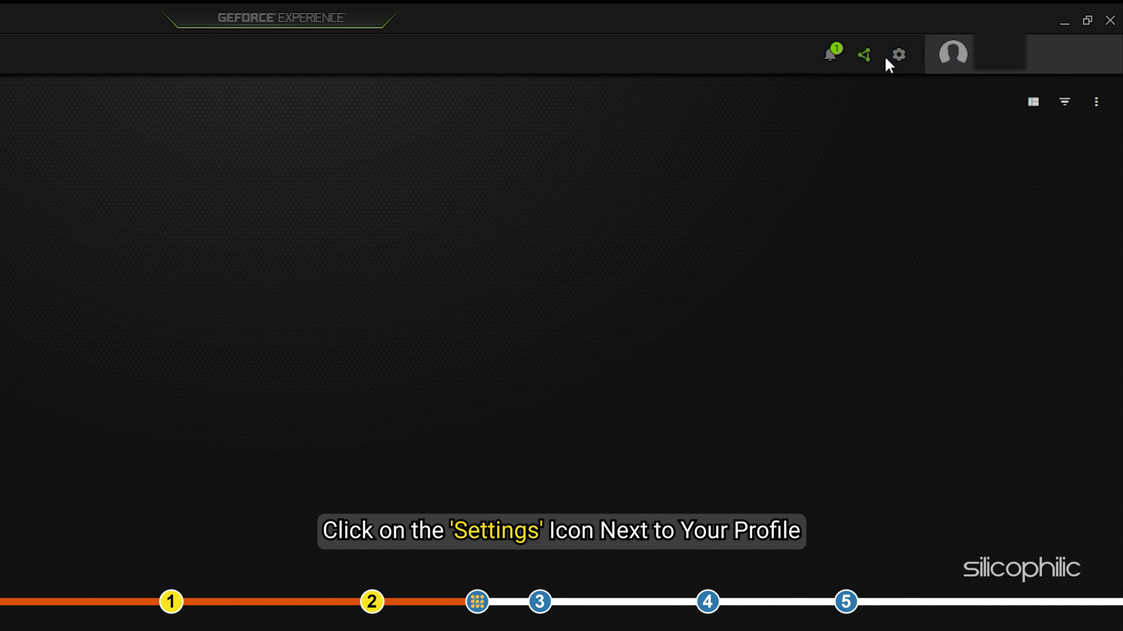
Switch on Image Scaling in GeForce Experience settings and return to the HOME games view
{"action": "left_click", "coordinate": [896, 62]}
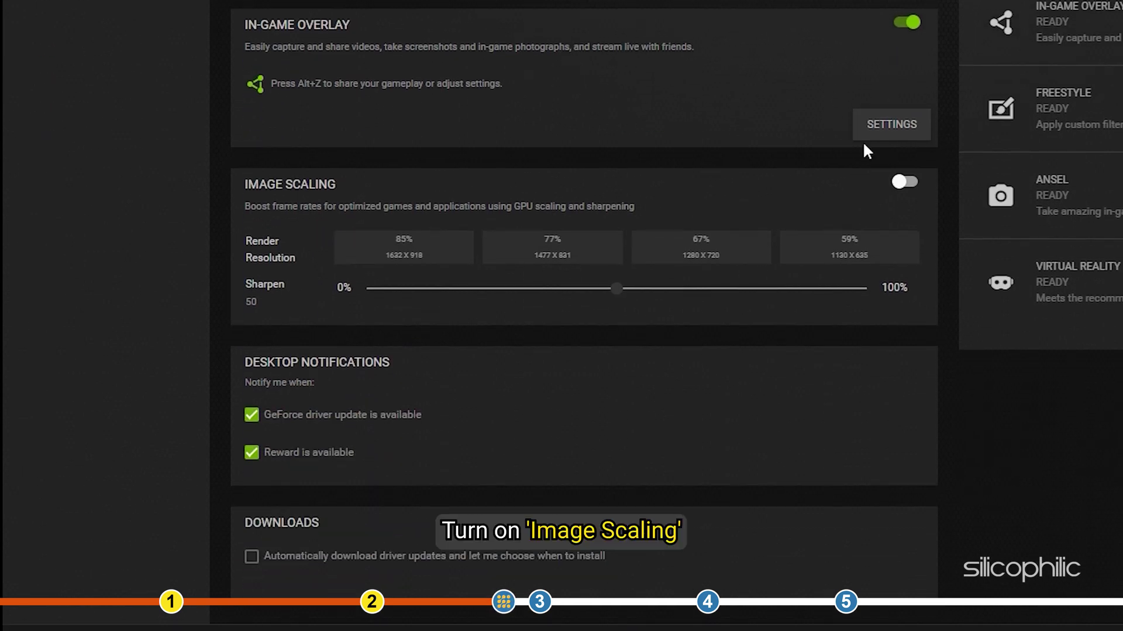
{"action": "left_click", "coordinate": [905, 182]}
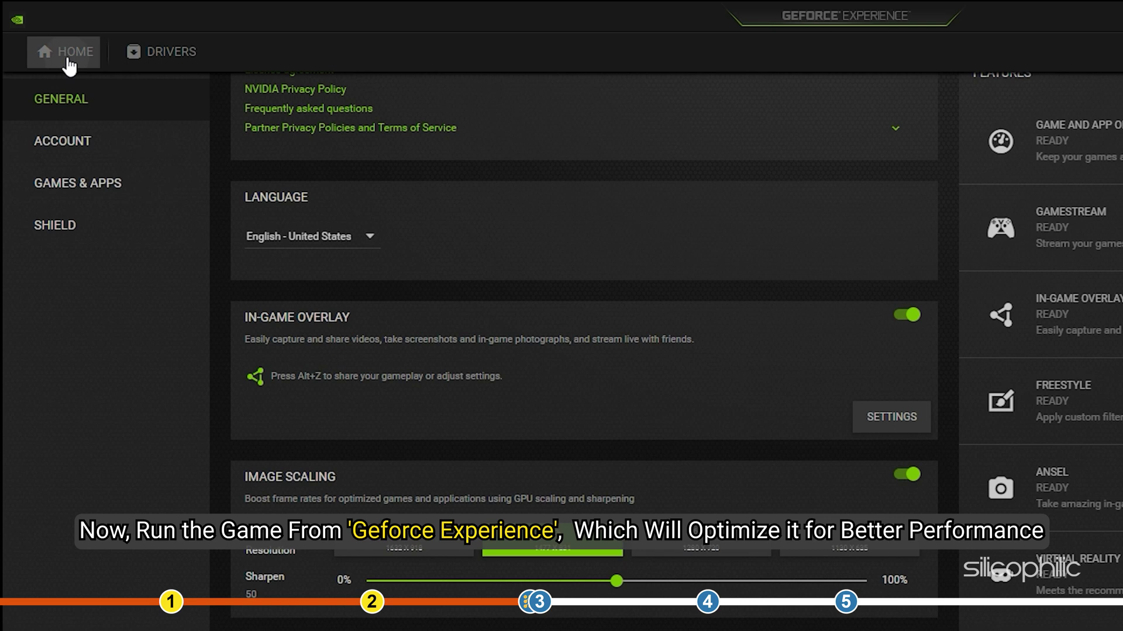
{"action": "left_click", "coordinate": [69, 67]}
{"action": "mouse_move", "coordinate": [321, 221]}
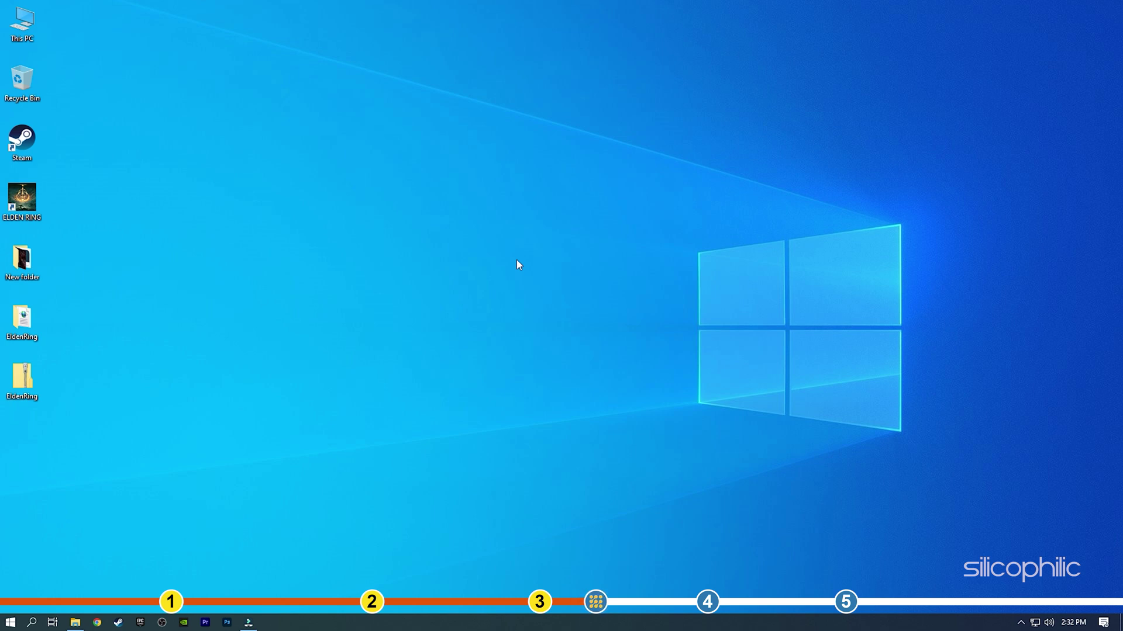
Launch ELDEN RING and open its advanced graphics settings
{"action": "double_click", "coordinate": [31, 202]}
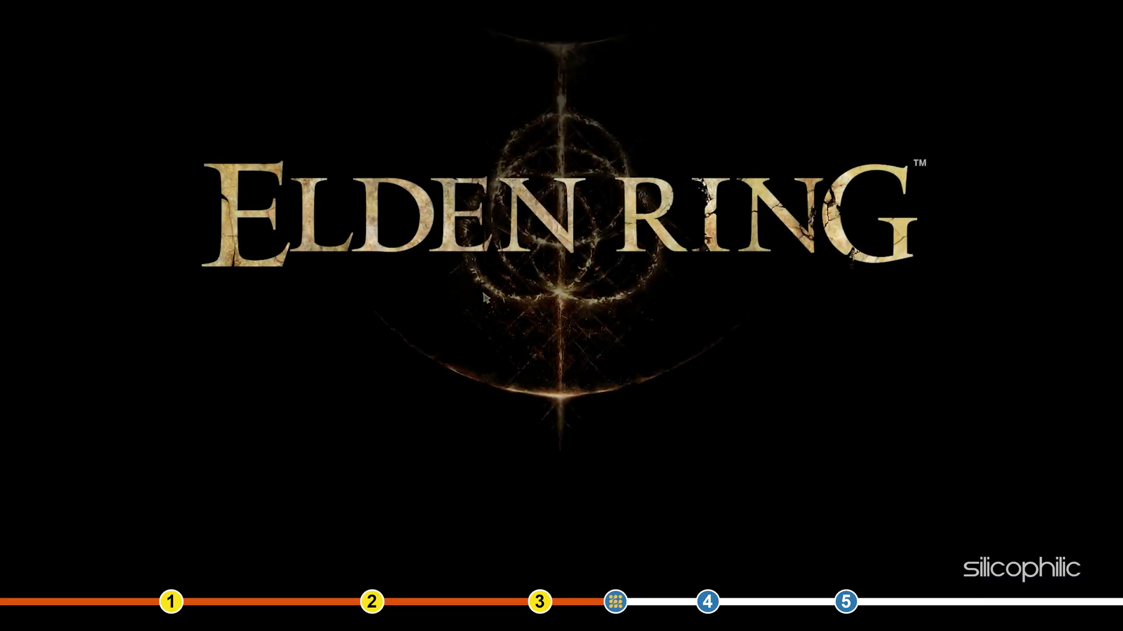
{"action": "left_click", "coordinate": [564, 440]}
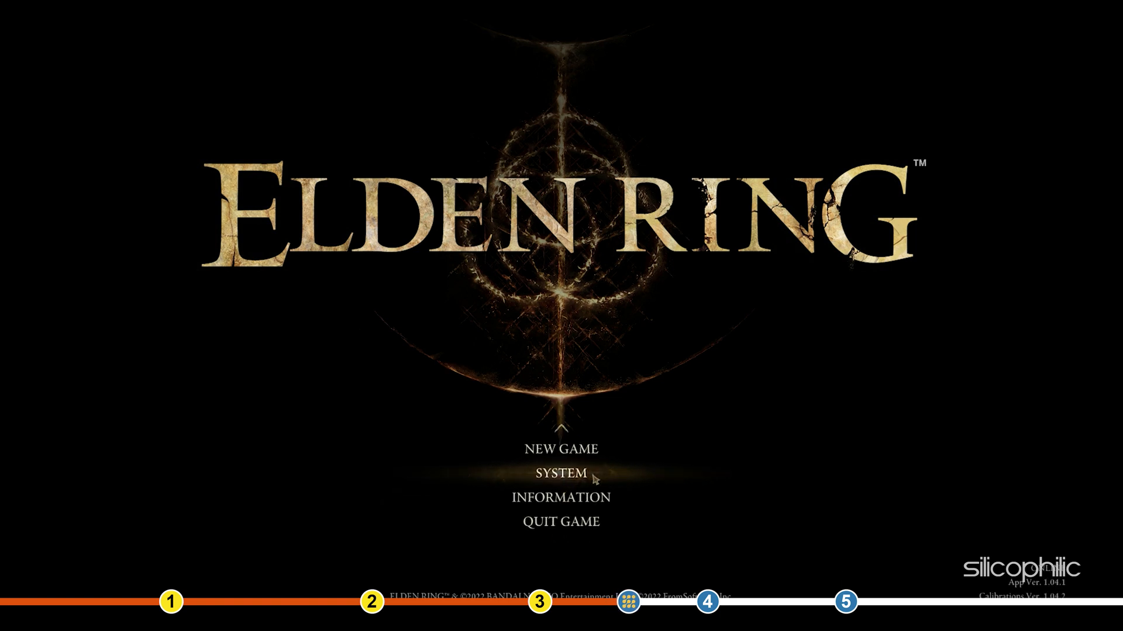
{"action": "left_click", "coordinate": [595, 478]}
{"action": "left_click", "coordinate": [598, 111]}
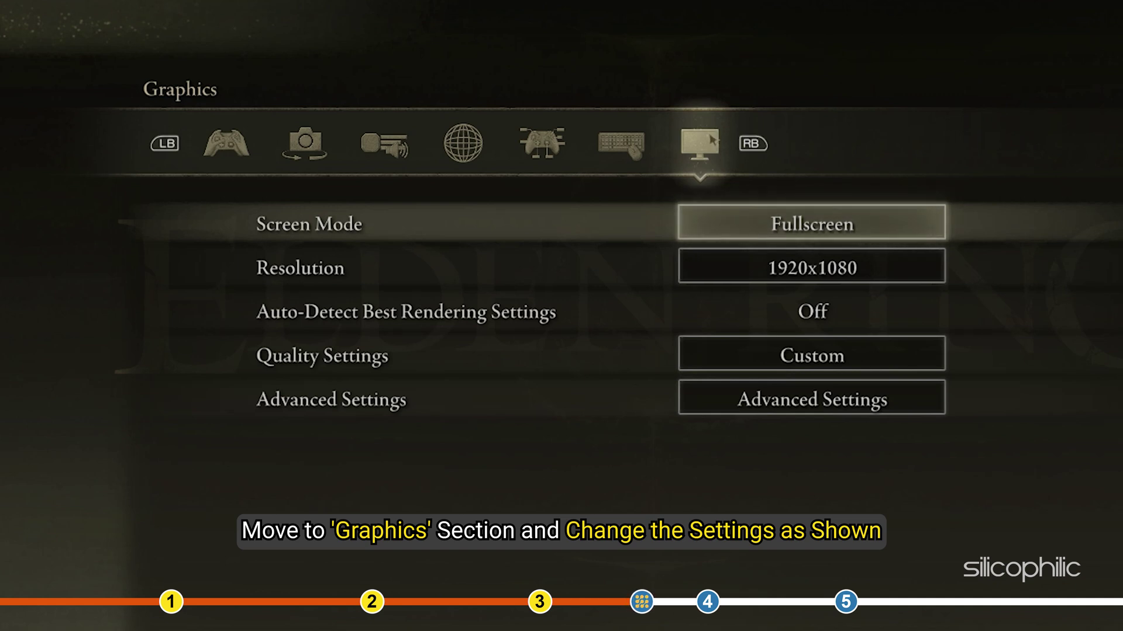
{"action": "left_click", "coordinate": [725, 412]}
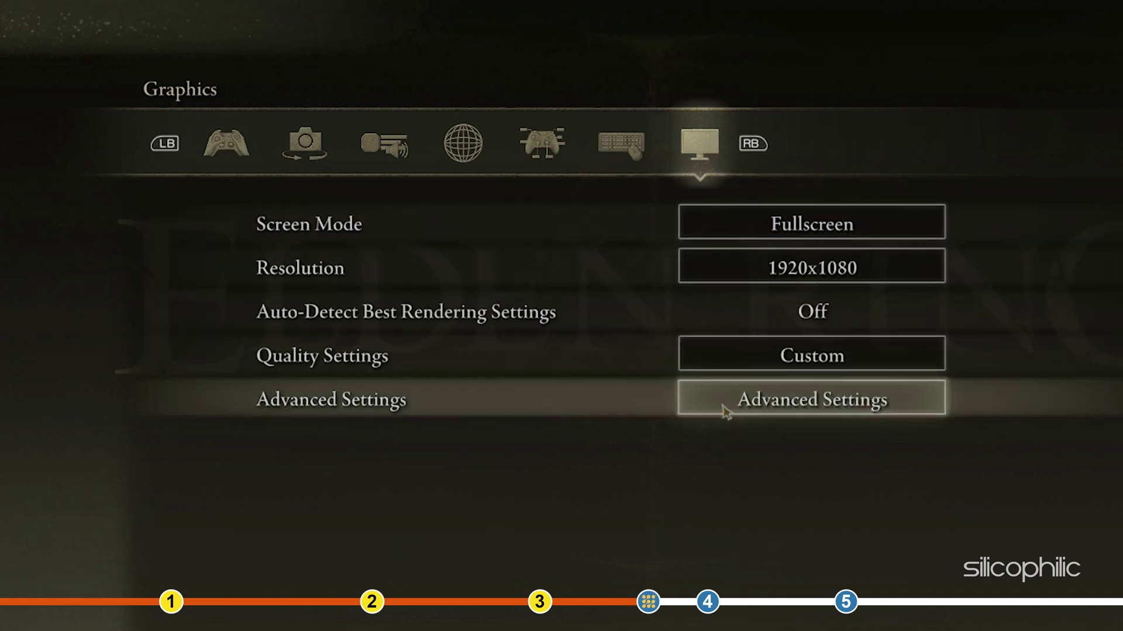
Set Texture Quality to Low, SSAO to Medium, and lower depth of field, shadow, lighting, effects and volumetric quality
{"action": "left_click", "coordinate": [531, 111]}
{"action": "left_click", "coordinate": [531, 110]}
{"action": "left_click", "coordinate": [531, 110]}
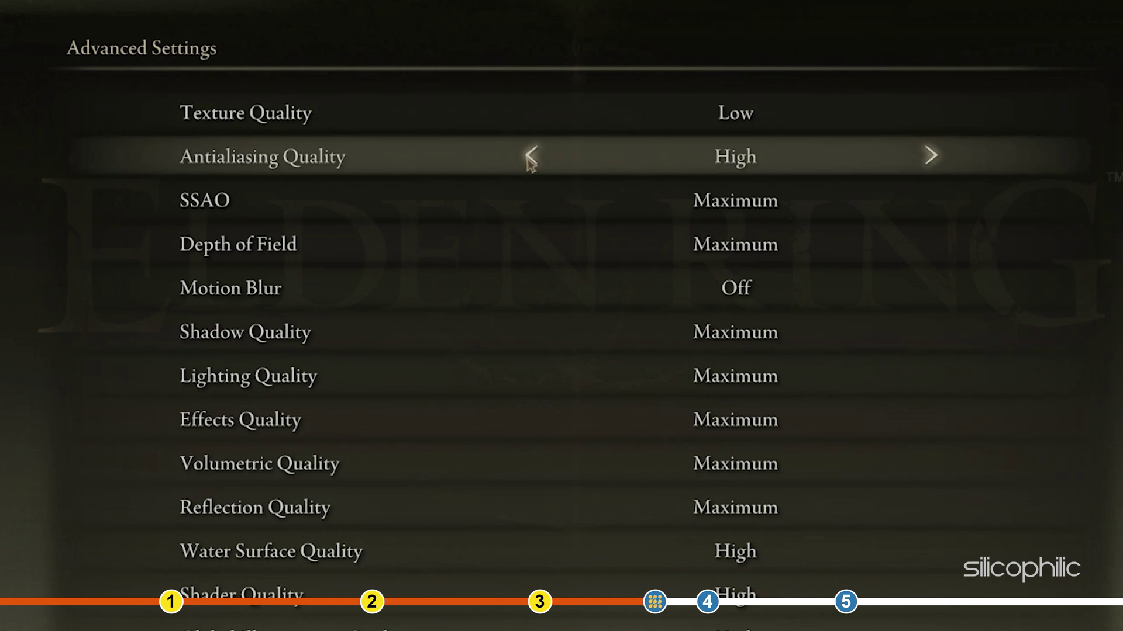
{"action": "left_click", "coordinate": [531, 199]}
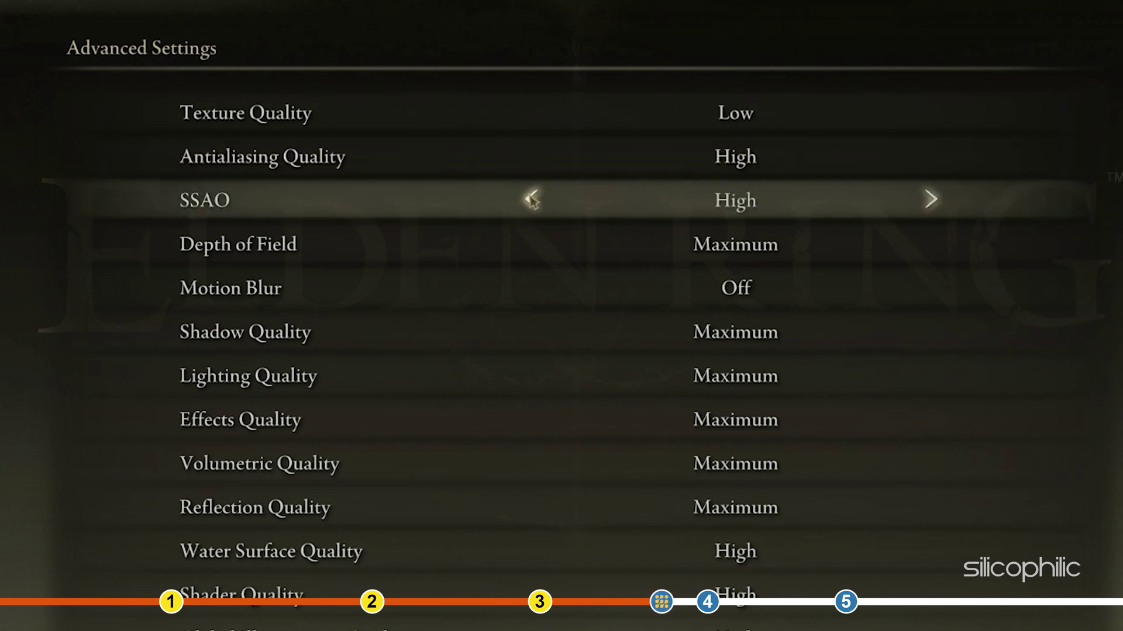
{"action": "left_click", "coordinate": [531, 199]}
{"action": "left_click", "coordinate": [531, 243]}
{"action": "left_click", "coordinate": [531, 244]}
{"action": "left_click", "coordinate": [531, 243]}
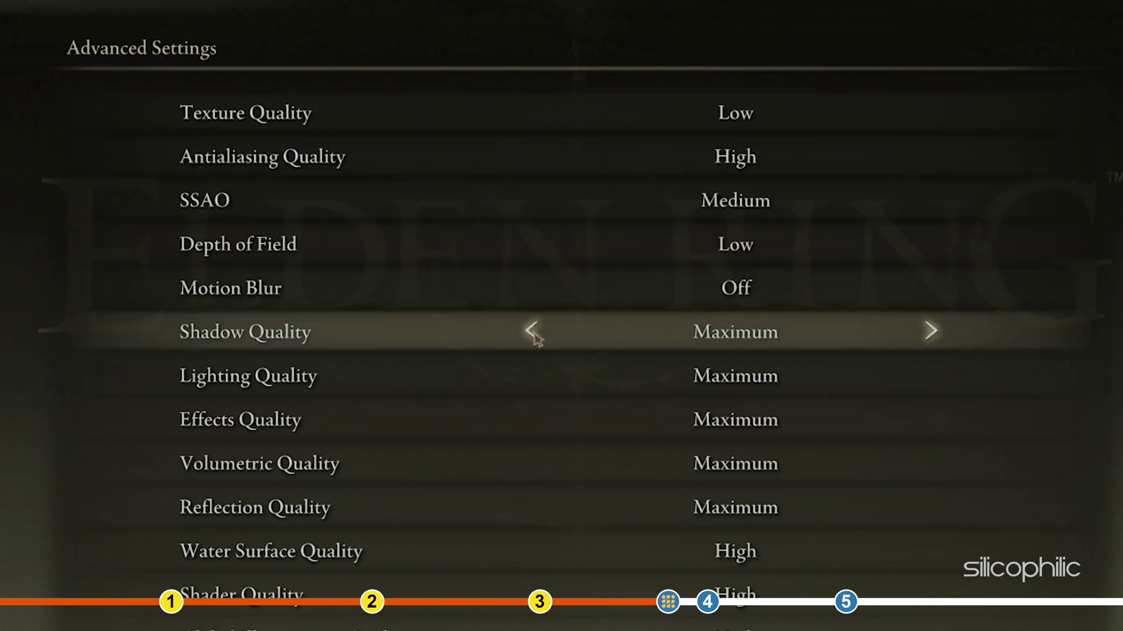
{"action": "left_click", "coordinate": [531, 331]}
{"action": "left_click", "coordinate": [531, 331]}
{"action": "left_click", "coordinate": [531, 332]}
{"action": "left_click", "coordinate": [531, 375]}
{"action": "left_click", "coordinate": [531, 376]}
{"action": "left_click", "coordinate": [531, 419]}
{"action": "left_click", "coordinate": [531, 419]}
{"action": "left_click", "coordinate": [531, 419]}
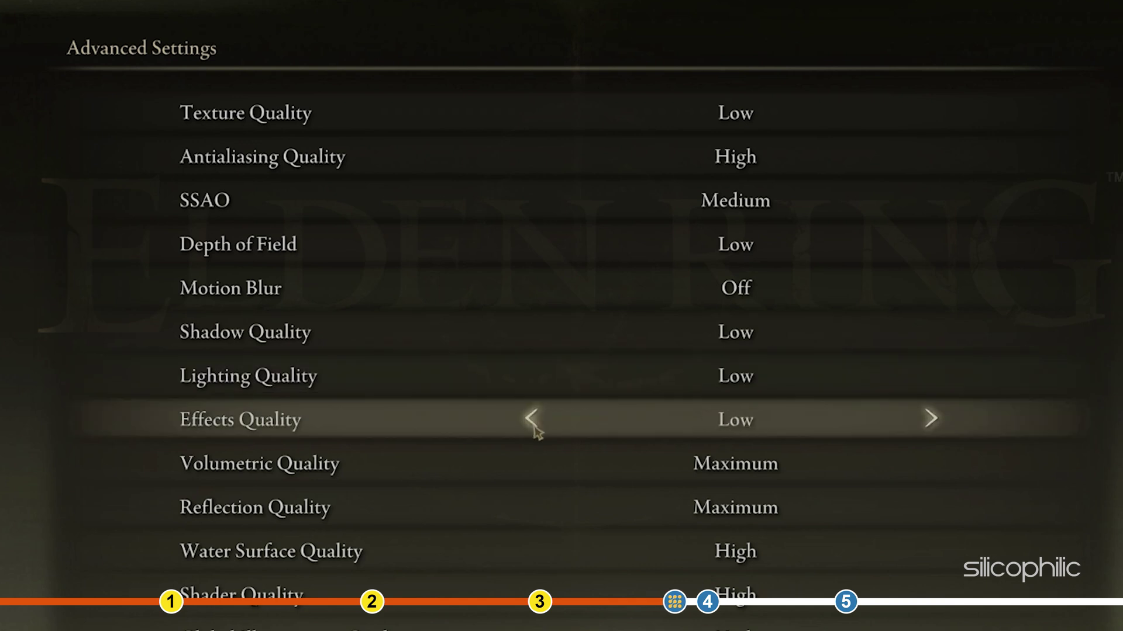
{"action": "left_click", "coordinate": [531, 463]}
{"action": "left_click", "coordinate": [531, 463]}
Drop reflection, water surface, shader and global illumination quality to Low, lower grass quality, and leave
{"action": "left_click", "coordinate": [531, 398]}
{"action": "left_click", "coordinate": [530, 256]}
{"action": "left_click", "coordinate": [531, 255]}
{"action": "left_click", "coordinate": [531, 256]}
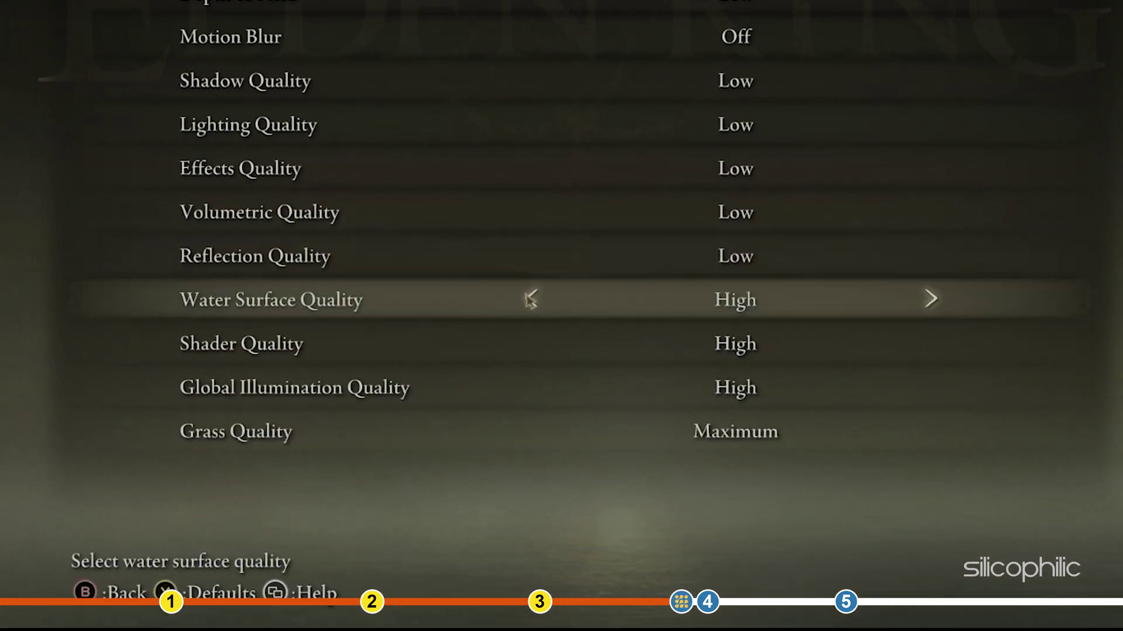
{"action": "left_click", "coordinate": [531, 299]}
{"action": "left_click", "coordinate": [530, 343]}
{"action": "left_click", "coordinate": [531, 343]}
{"action": "left_click", "coordinate": [530, 387]}
{"action": "left_click", "coordinate": [530, 387]}
{"action": "left_click", "coordinate": [531, 431]}
{"action": "left_click", "coordinate": [531, 431]}
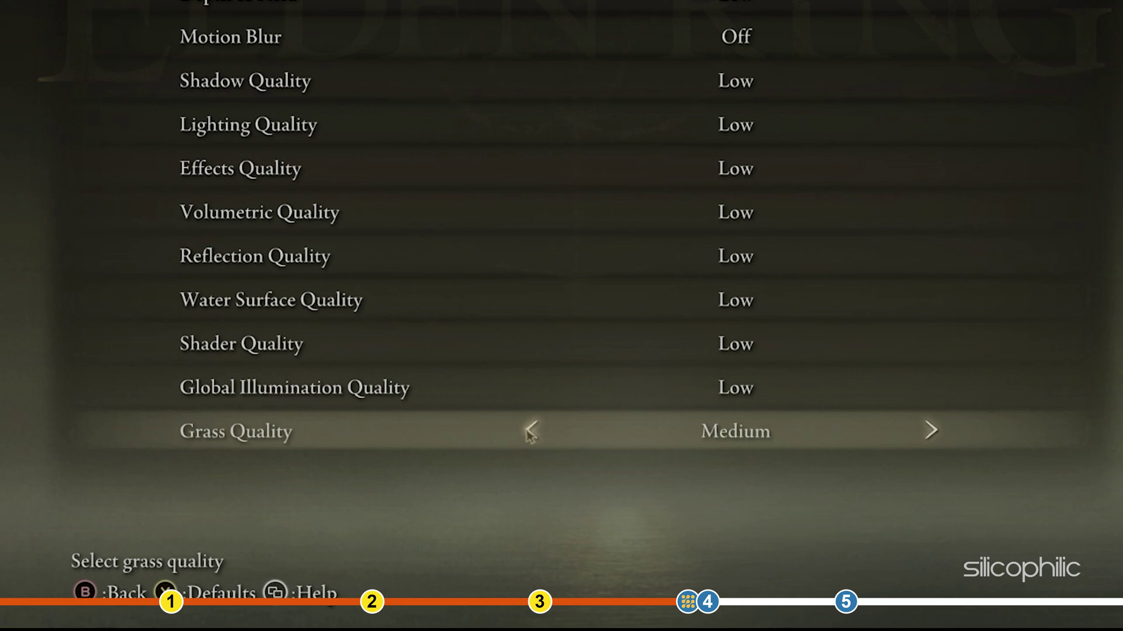
{"action": "left_click", "coordinate": [531, 430]}
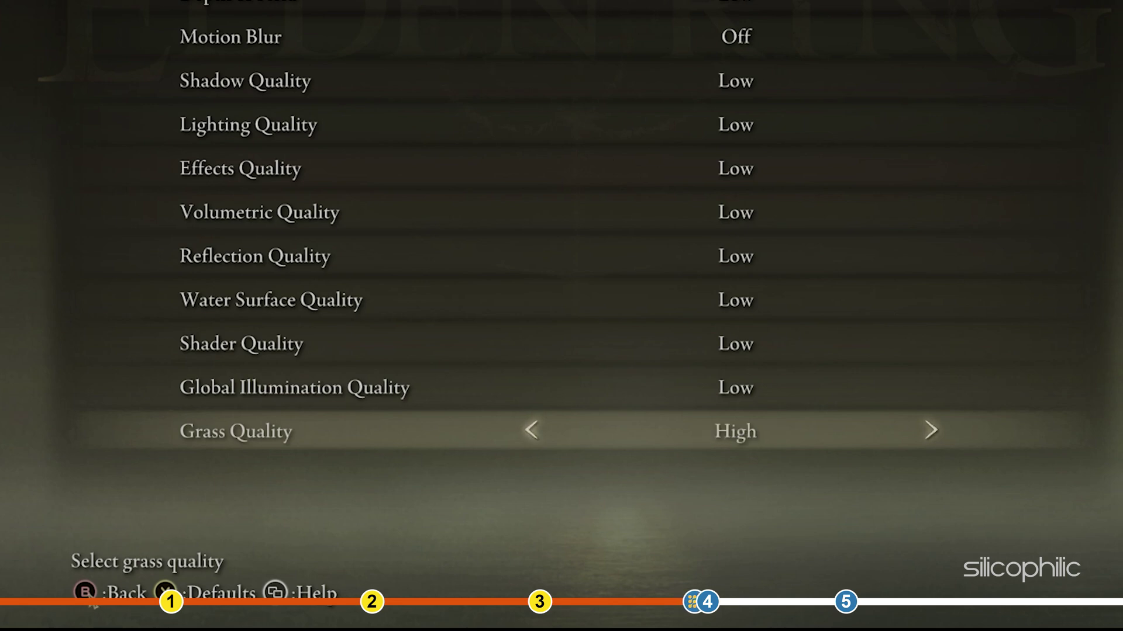
{"action": "left_click", "coordinate": [107, 592]}
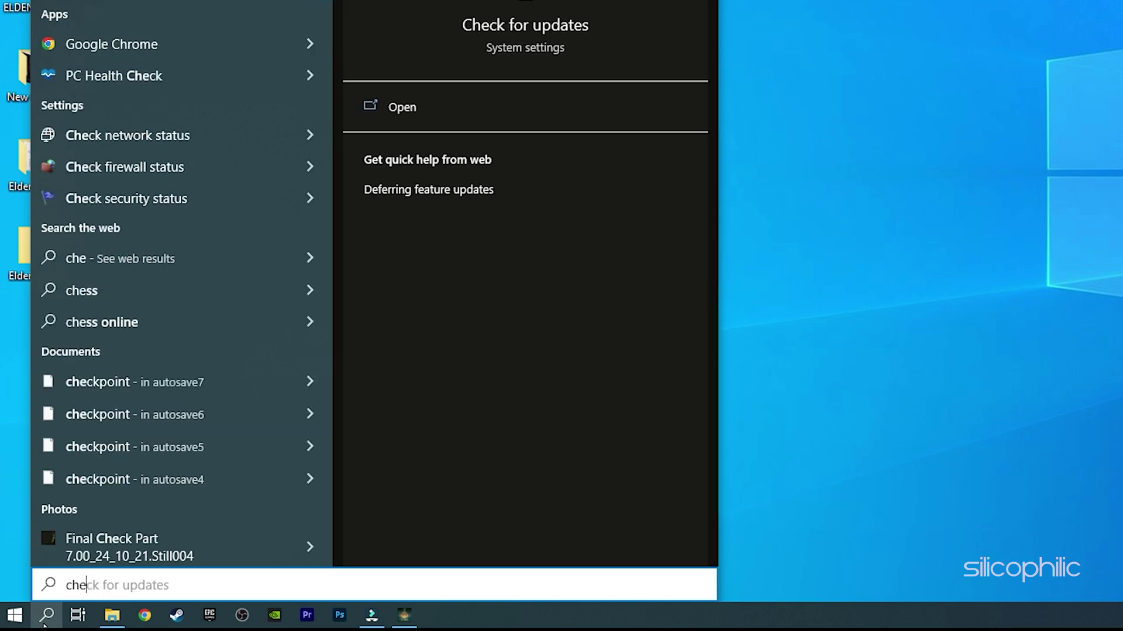
Run a Windows Update check from the 'check for updates' search, confirm it's up to date, and close Settings
{"action": "type", "text": "ck"}
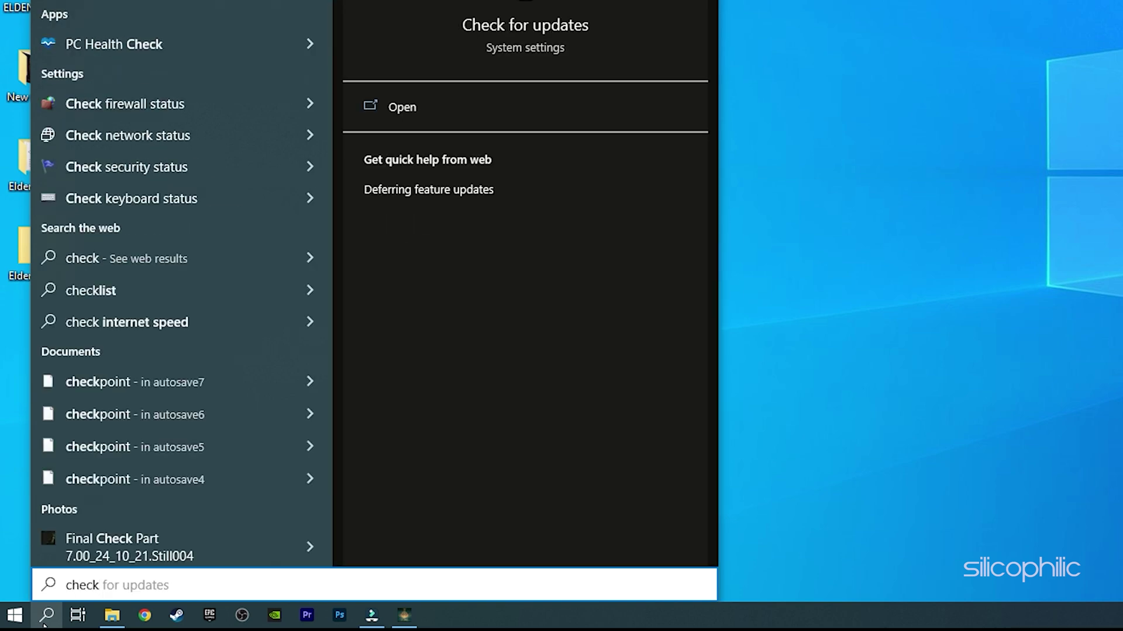
{"action": "type", "text": " for updates"}
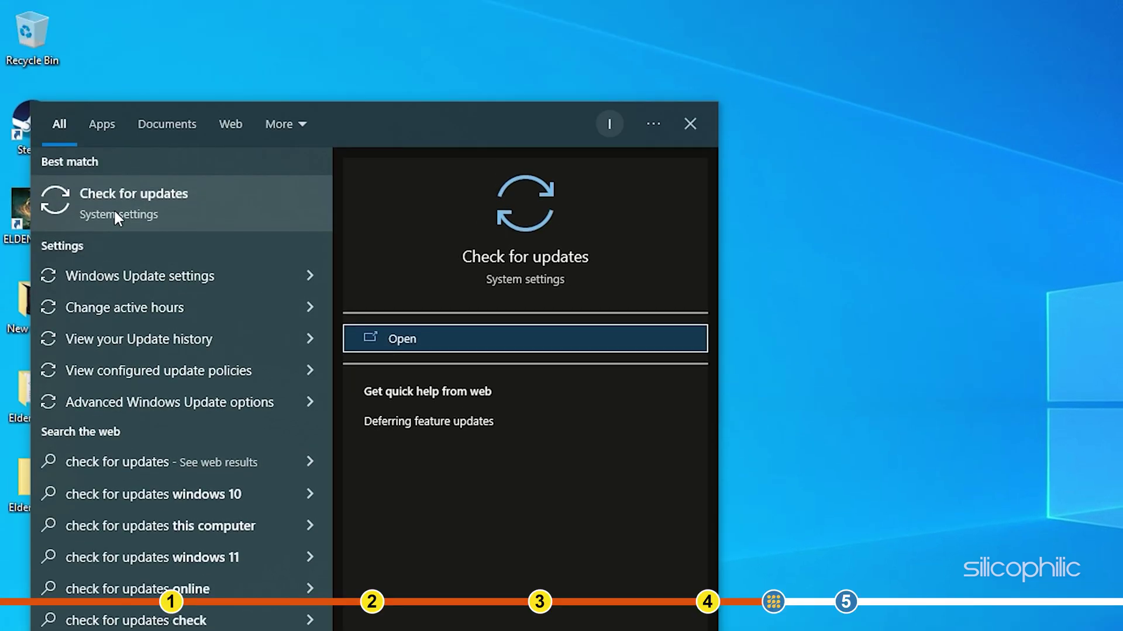
{"action": "left_click", "coordinate": [198, 201]}
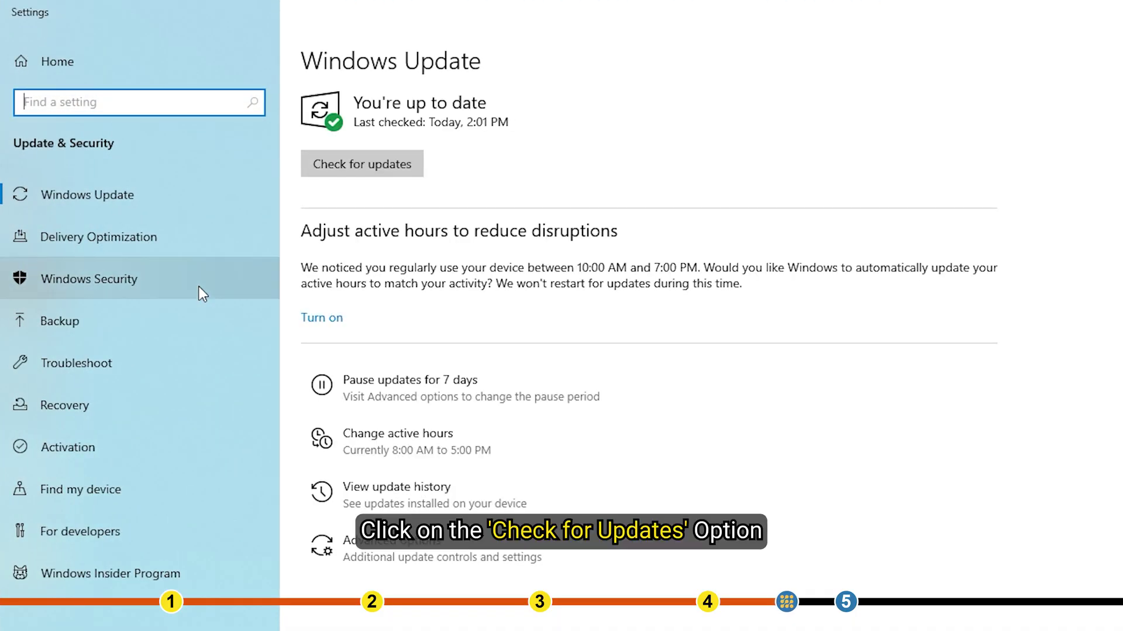
{"action": "left_click", "coordinate": [374, 167]}
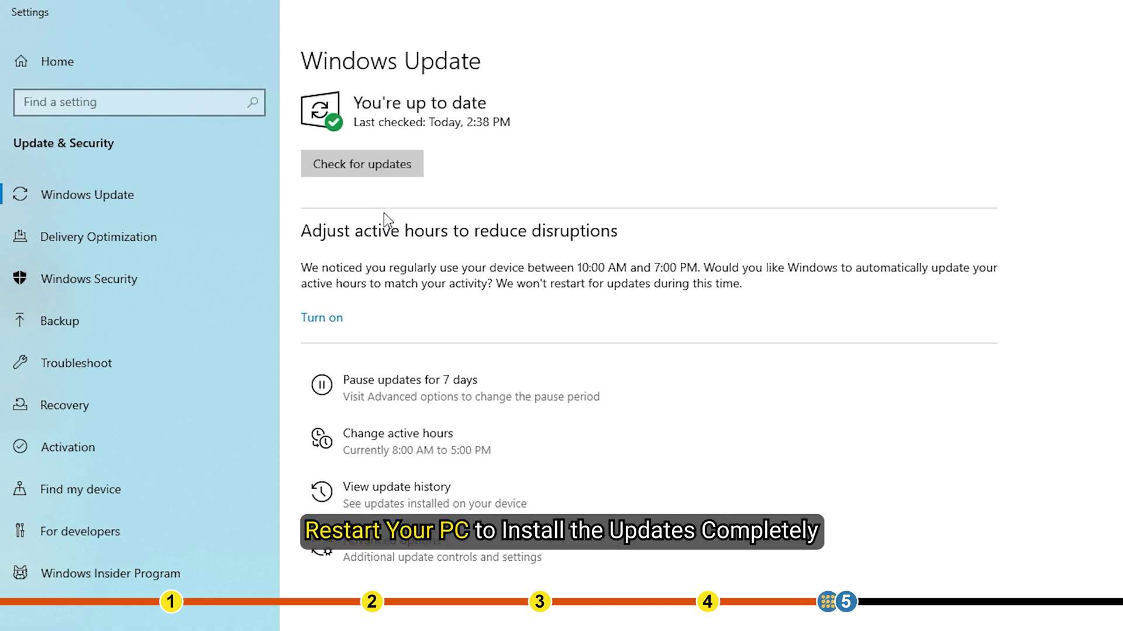
{"action": "left_click", "coordinate": [1109, 7]}
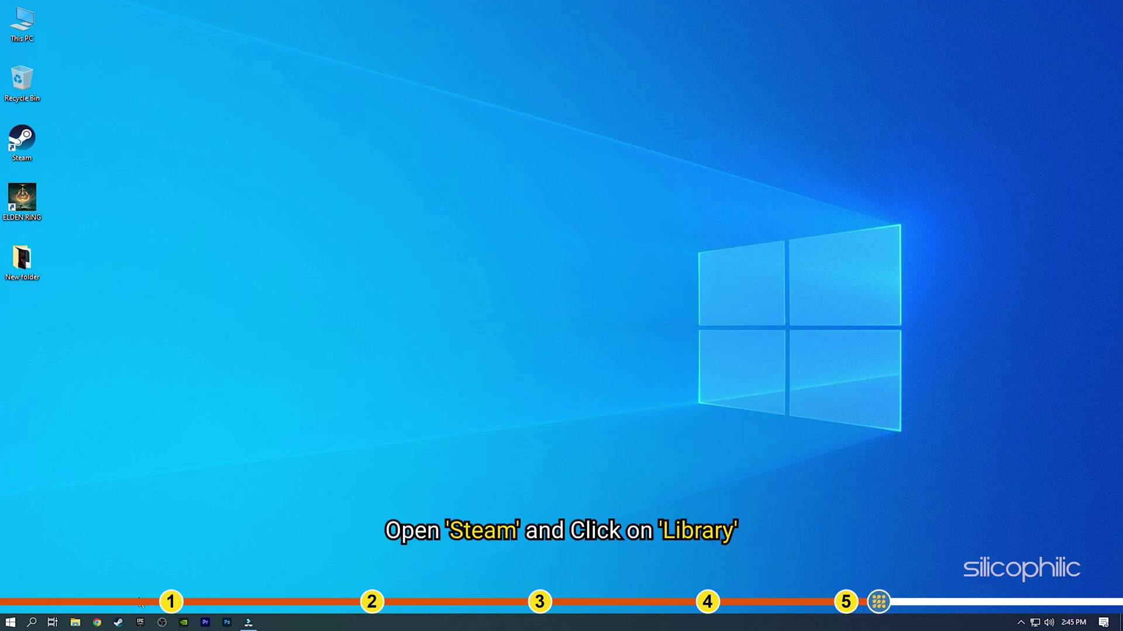
Open the ELDEN RING page in the Steam library and bring up its Manage options
{"action": "left_click", "coordinate": [118, 624]}
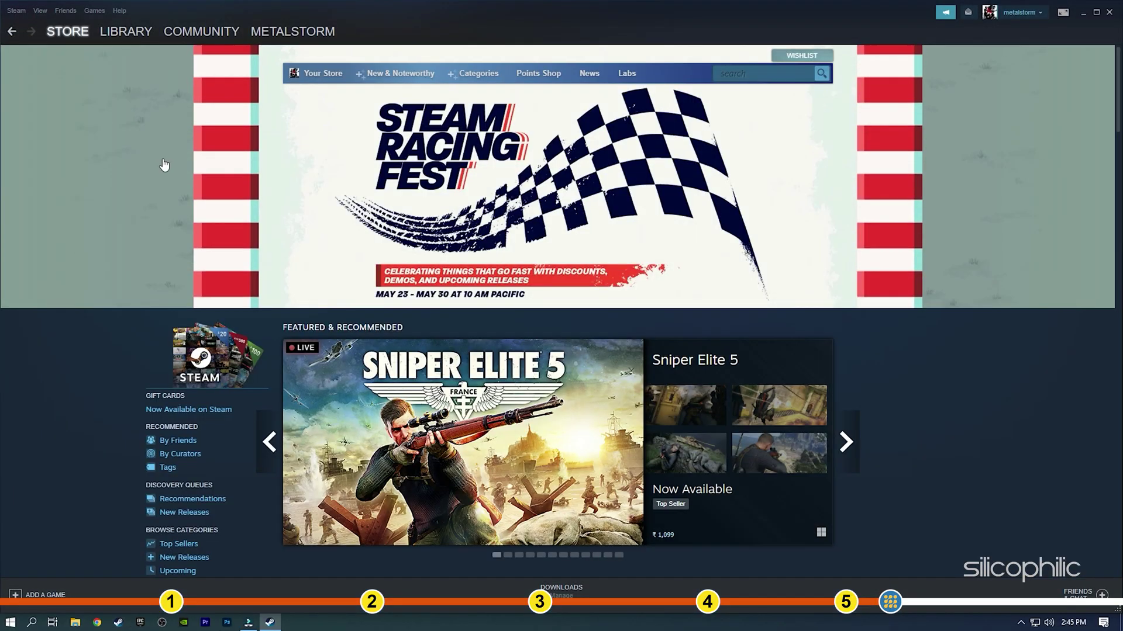
{"action": "mouse_move", "coordinate": [143, 32]}
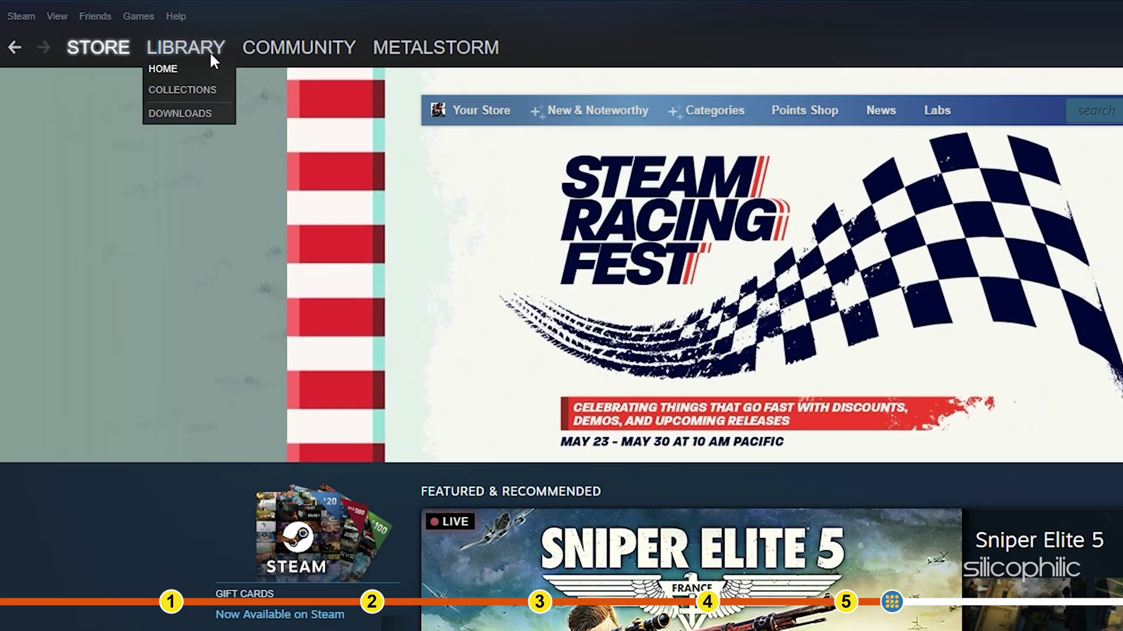
{"action": "left_click", "coordinate": [210, 48]}
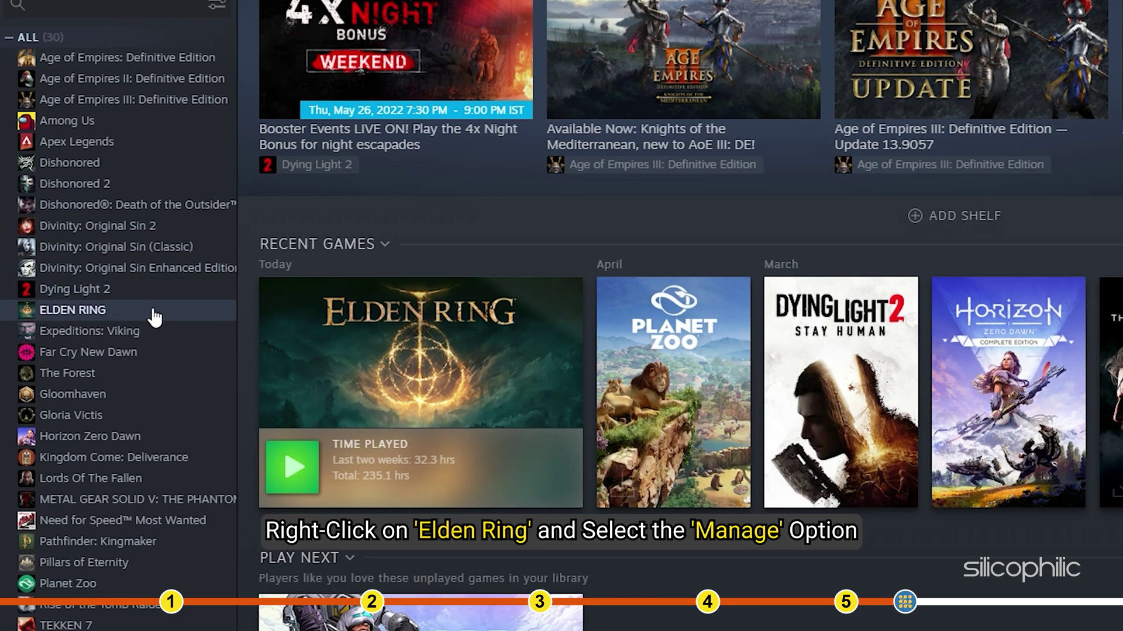
{"action": "left_click", "coordinate": [155, 313]}
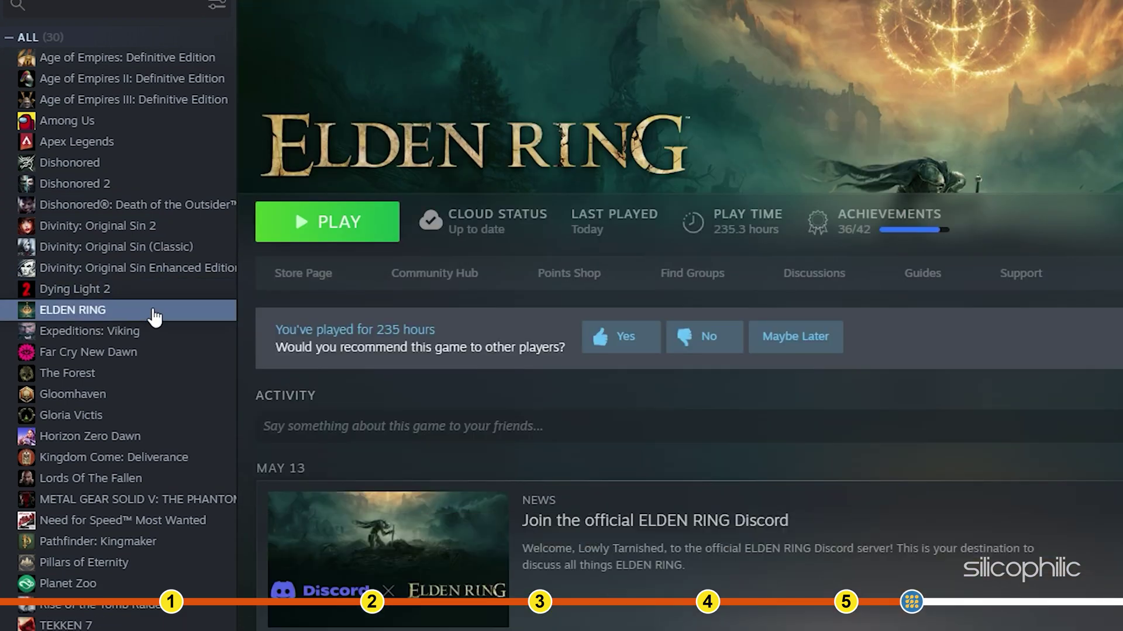
{"action": "right_click", "coordinate": [153, 315]}
{"action": "mouse_move", "coordinate": [237, 394]}
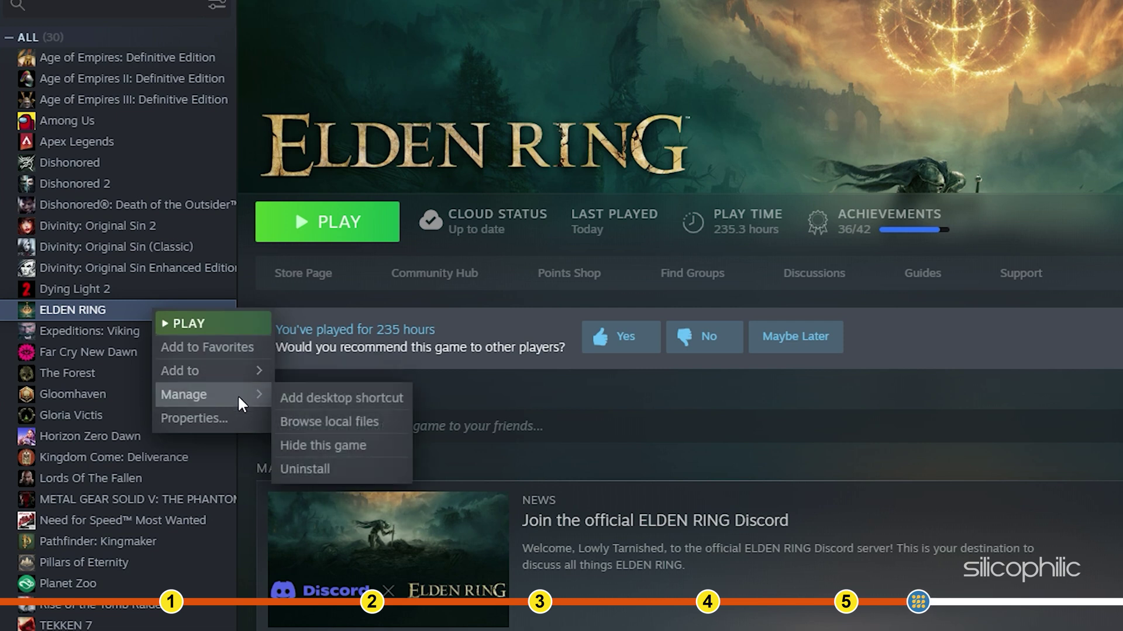
Browse ELDEN RING's Game folder and tick Disable fullscreen optimizations in the eldenring file's Compatibility properties
{"action": "left_click", "coordinate": [400, 427]}
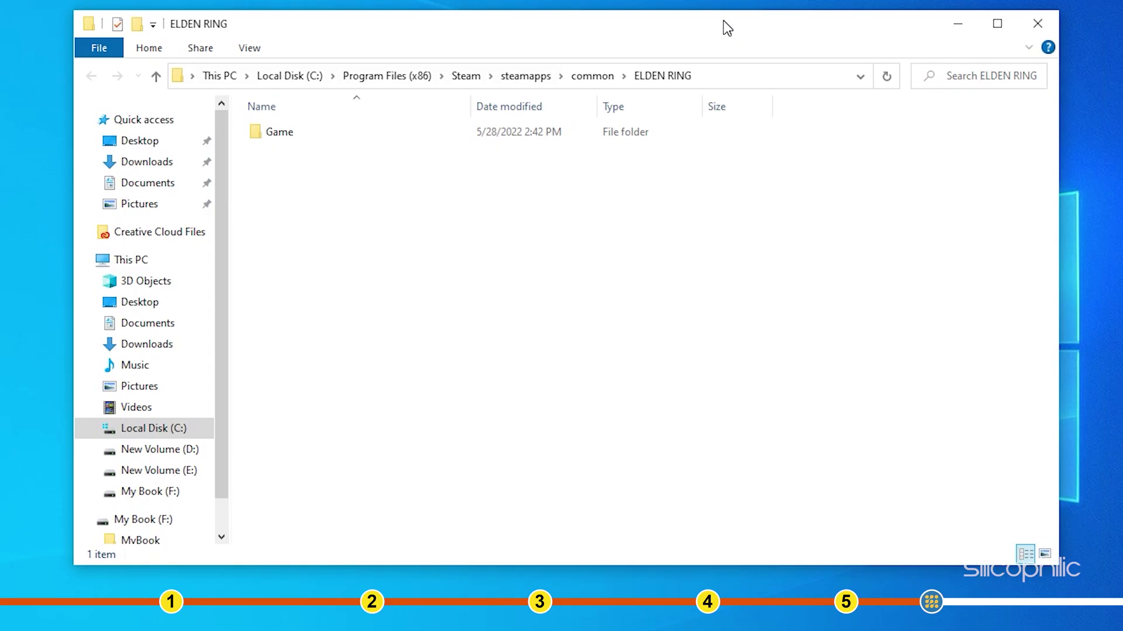
{"action": "double_click", "coordinate": [435, 141]}
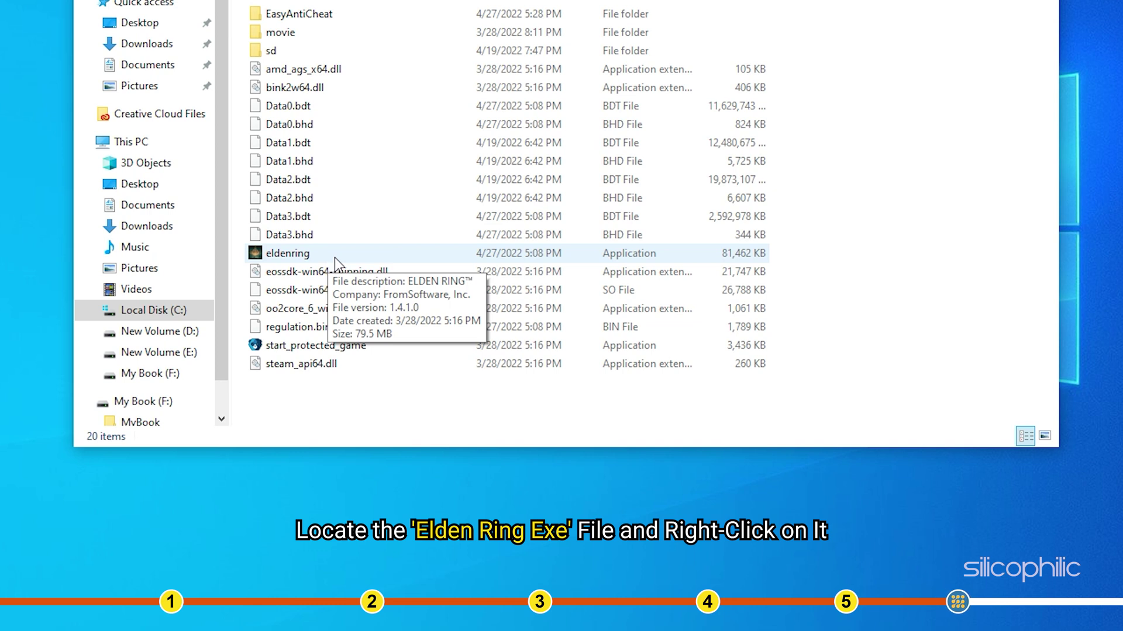
{"action": "right_click", "coordinate": [335, 255]}
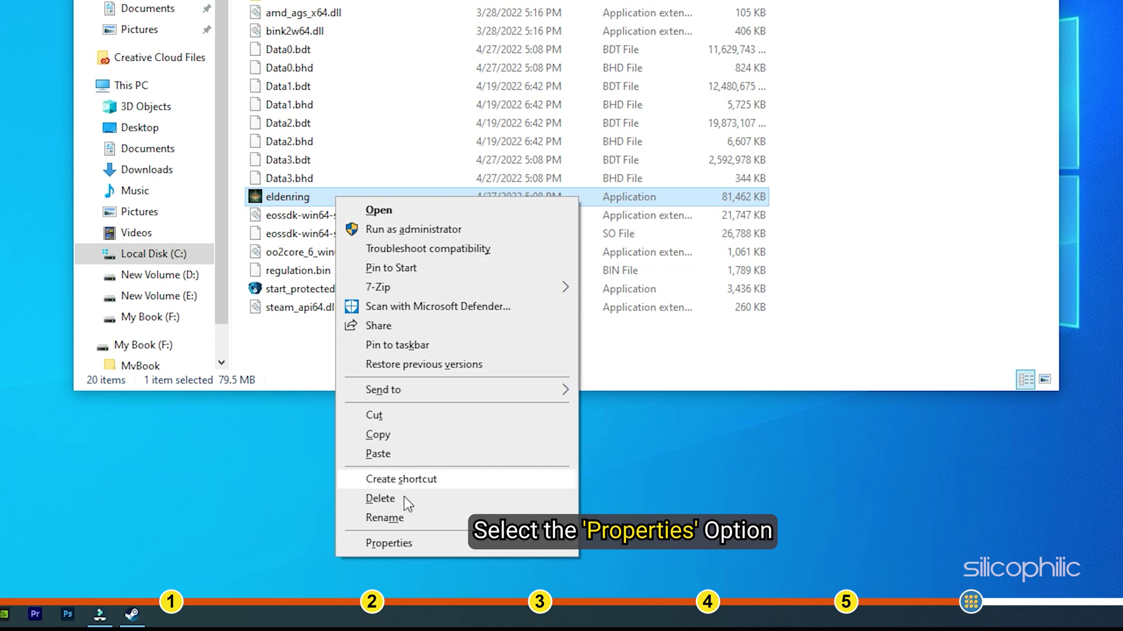
{"action": "left_click", "coordinate": [433, 545]}
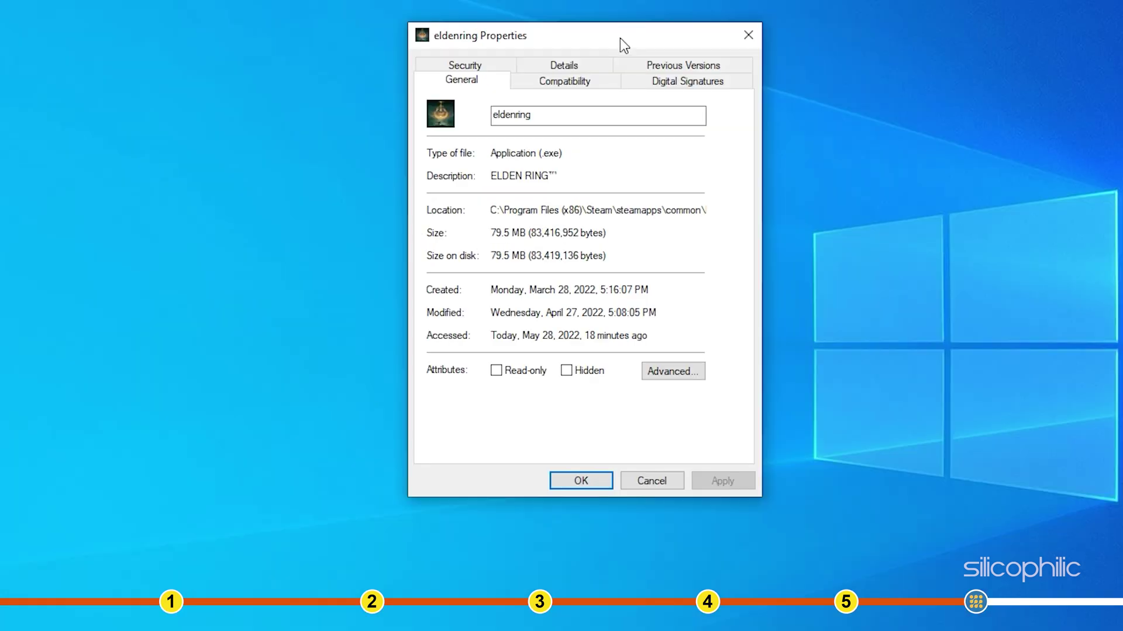
{"action": "left_click", "coordinate": [604, 82]}
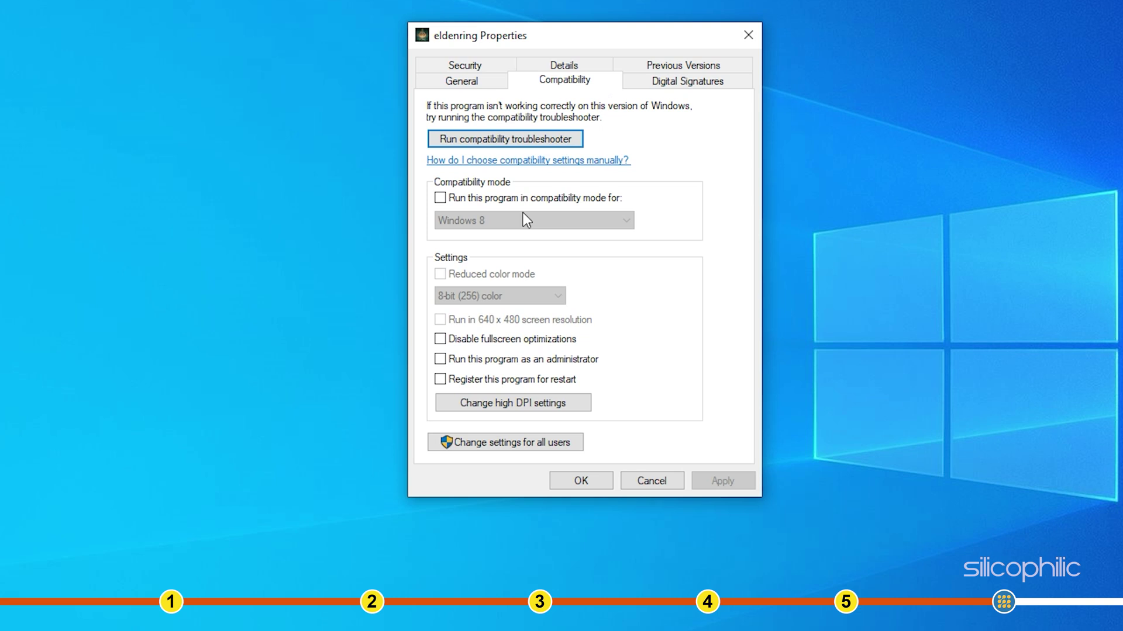
{"action": "left_click", "coordinate": [445, 341]}
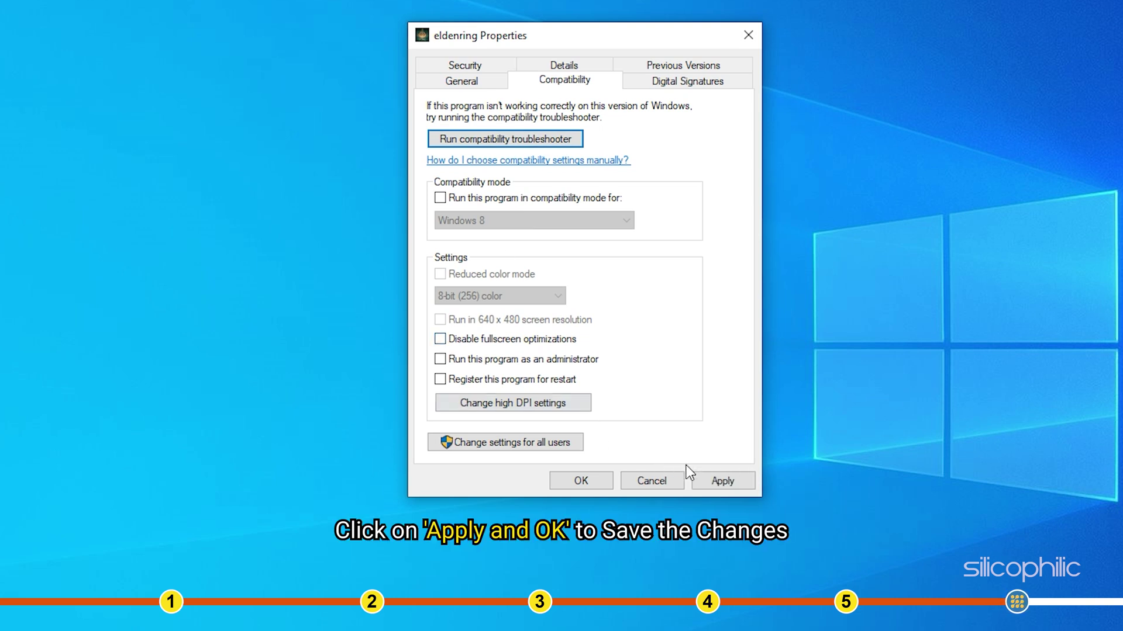
{"action": "left_click", "coordinate": [723, 481]}
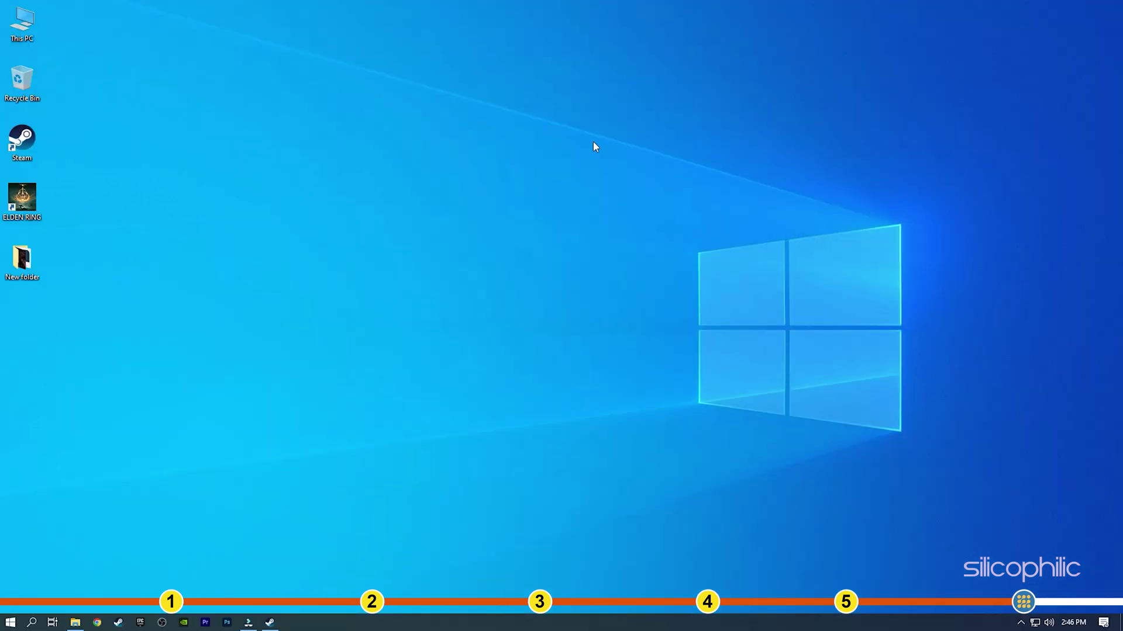